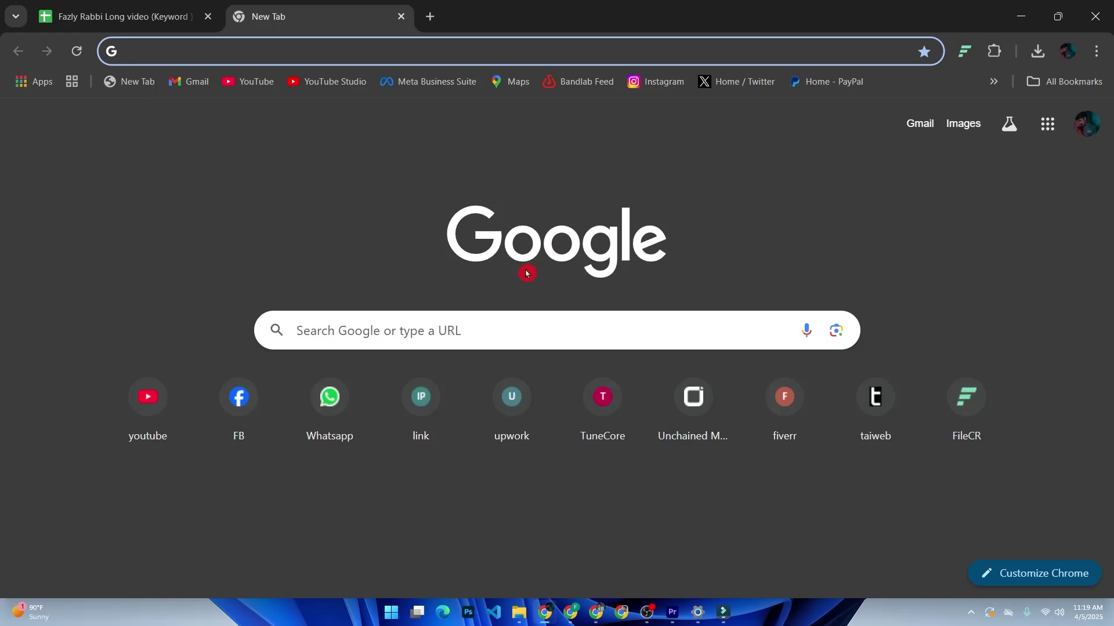
- Go to business.facebook.com
click(474, 308)
click(291, 52)
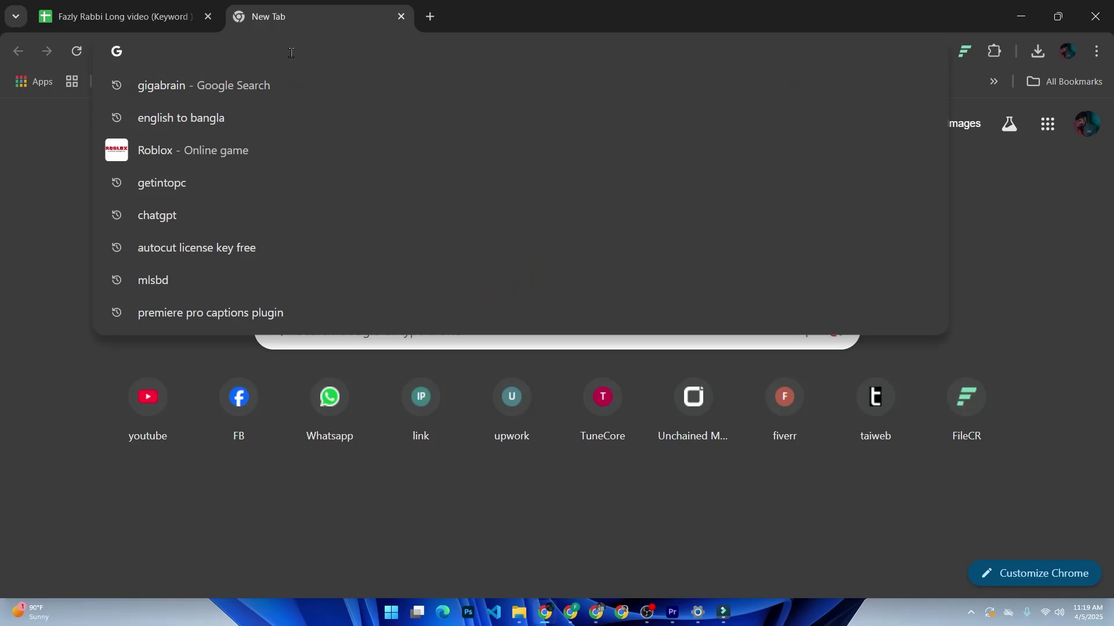
text(busi)
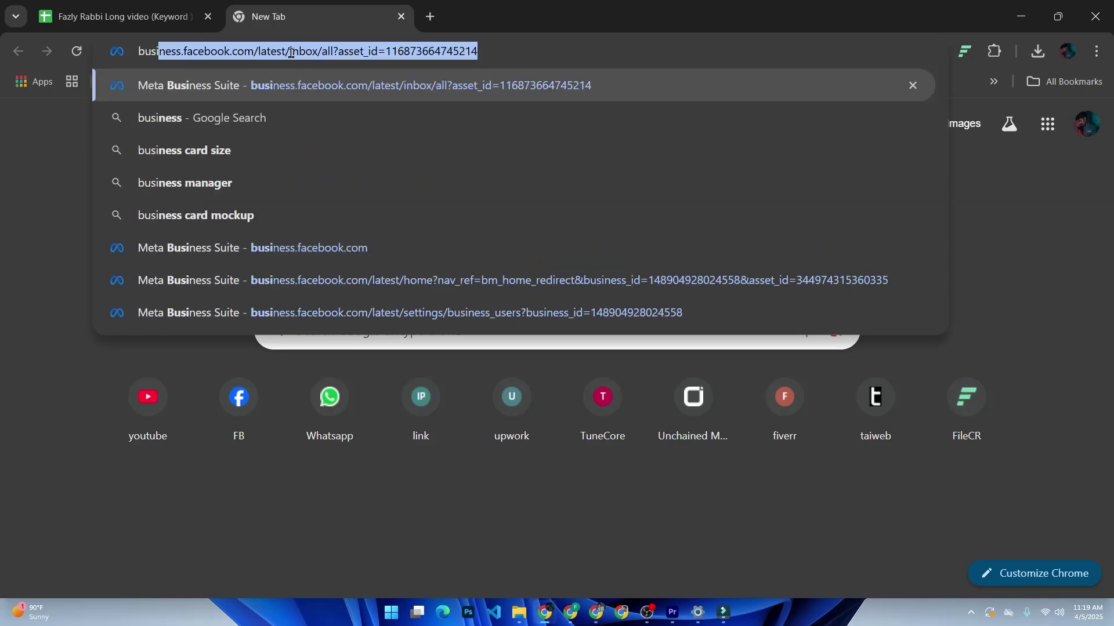
key(End)
key(BackSpace)
key(BackSpace)
key(BackSpace)
key(BackSpace)
key(BackSpace)
key(BackSpace)
key(BackSpace)
key(BackSpace)
key(BackSpace)
key(BackSpace)
key(BackSpace)
key(BackSpace)
key(BackSpace)
key(BackSpace)
key(BackSpace)
key(BackSpace)
key(BackSpace)
key(BackSpace)
key(BackSpace)
key(BackSpace)
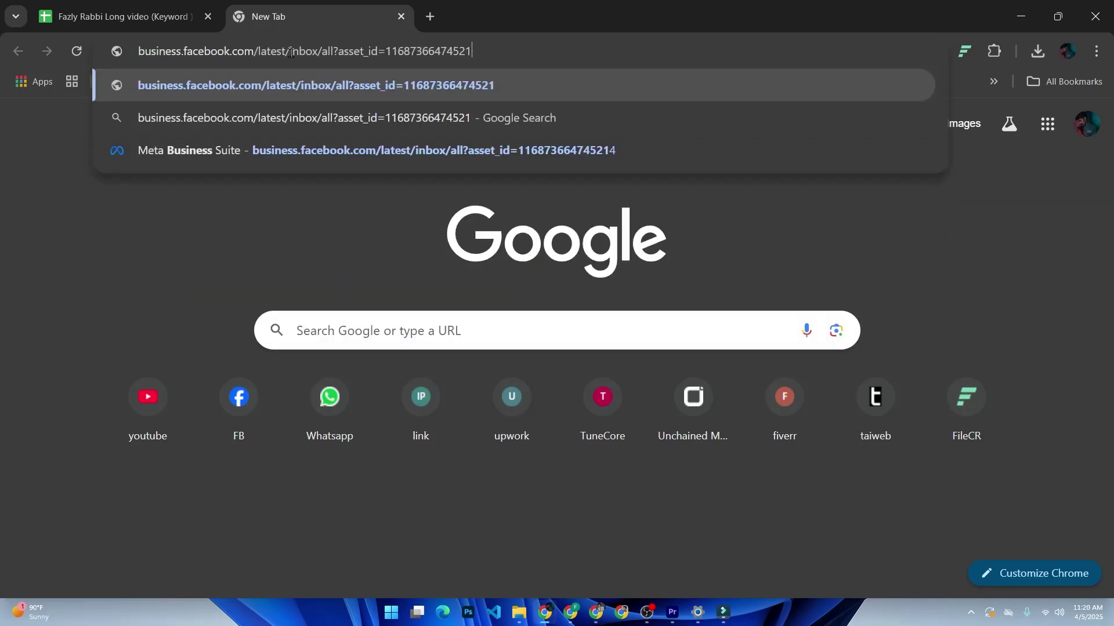
key(BackSpace)
key(BackSpace)
key(BackSpace)
key(BackSpace)
key(BackSpace)
key(BackSpace)
key(BackSpace)
key(BackSpace)
key(BackSpace)
key(BackSpace)
key(BackSpace)
key(BackSpace)
key(BackSpace)
key(BackSpace)
key(BackSpace)
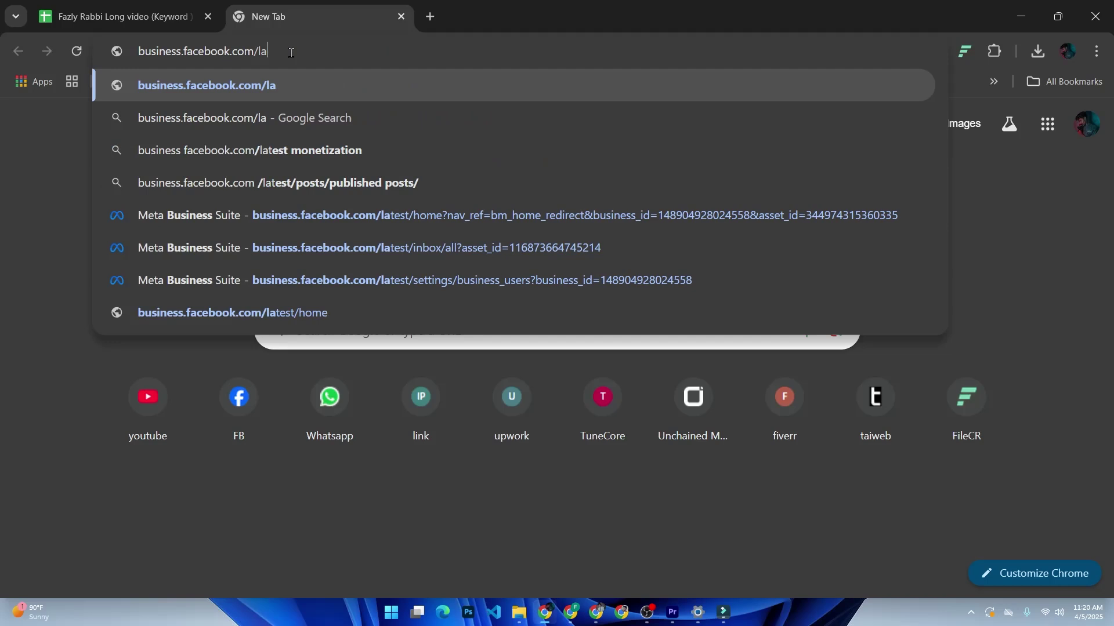
key(BackSpace)
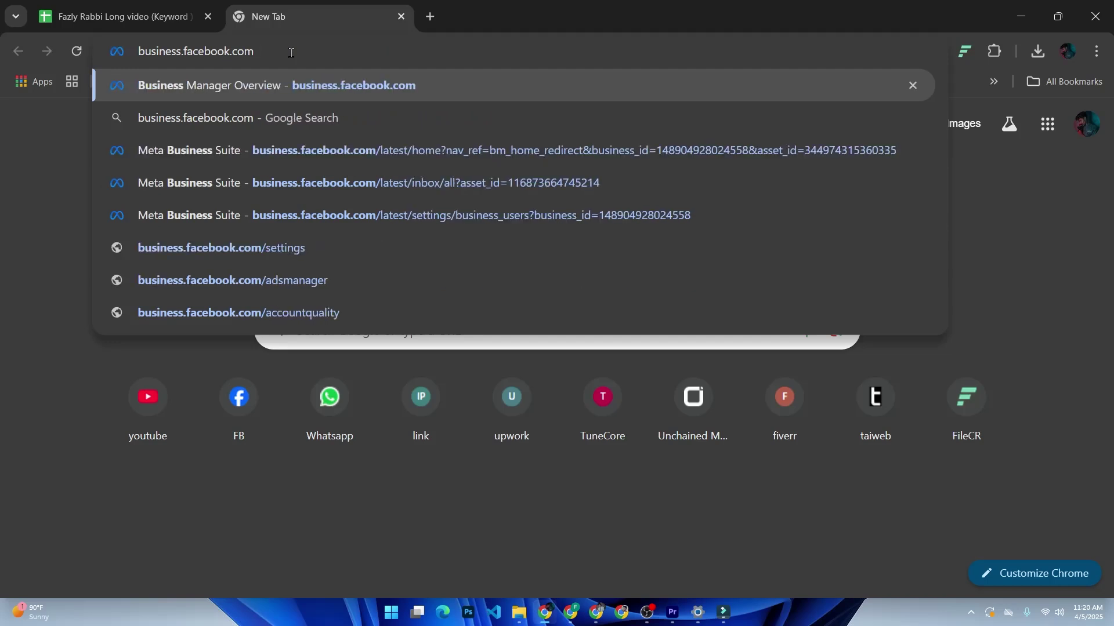
key(Return)
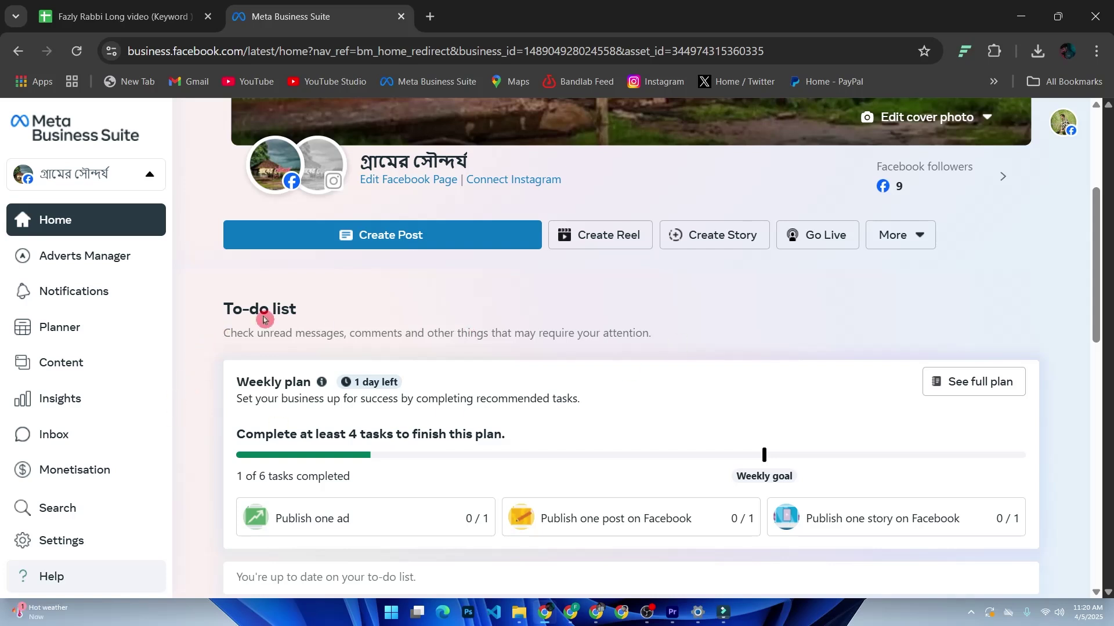
- Open the Meta Business Suite settings for the business portfolio
scroll(40, 327, down, 1)
scroll(39, 326, down, 2)
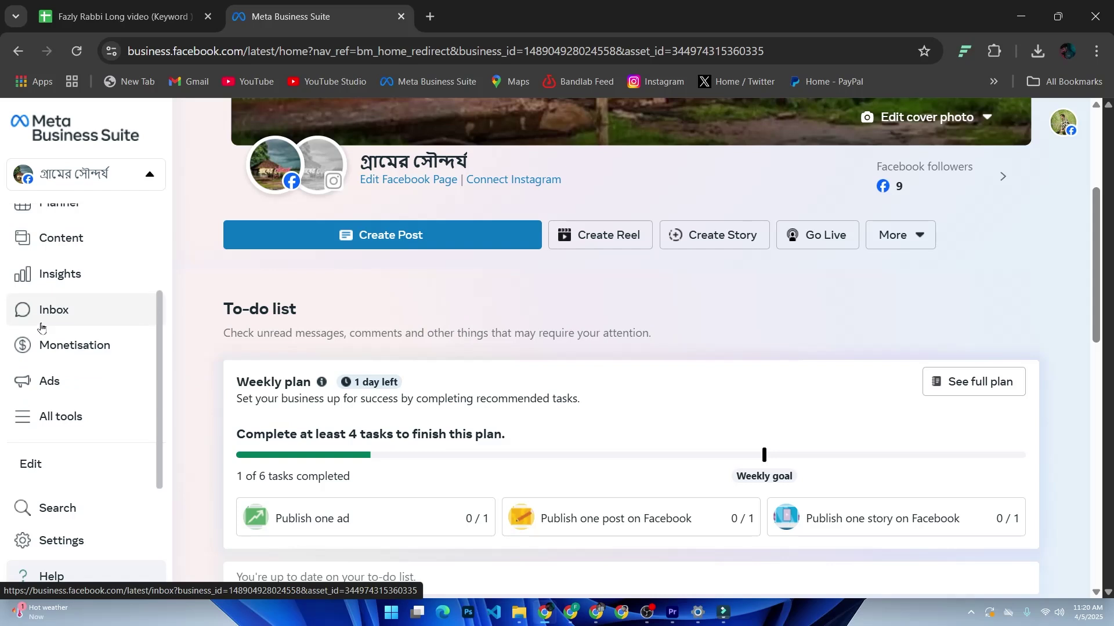
click(60, 549)
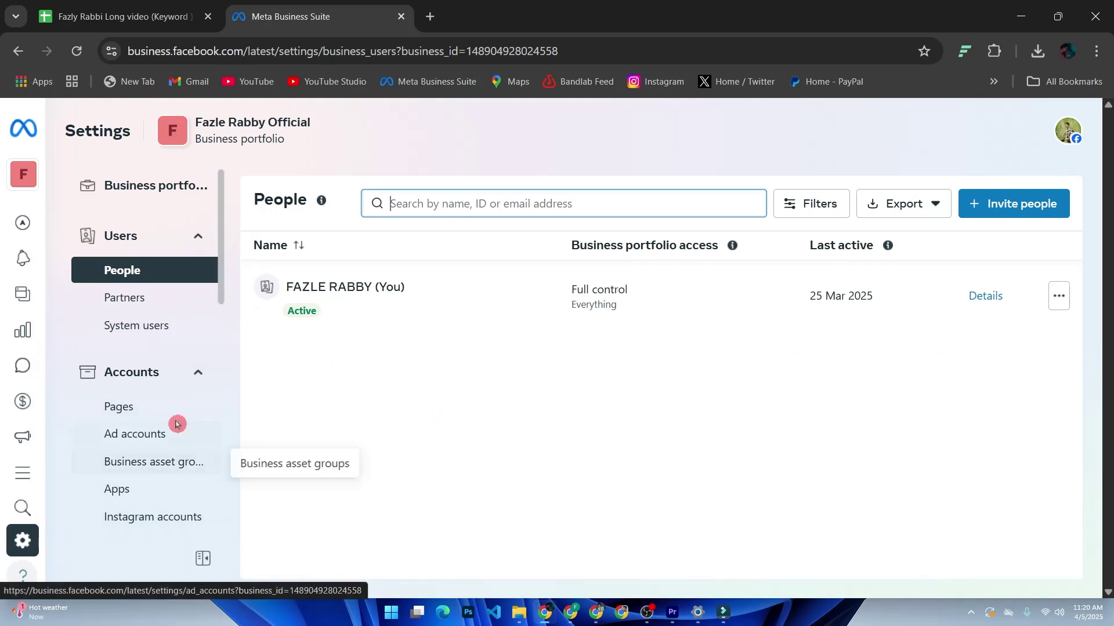
- Look through the settings categories and open the Ad accounts page under Accounts
scroll(171, 371, down, 5)
drag(222, 355, 245, 226)
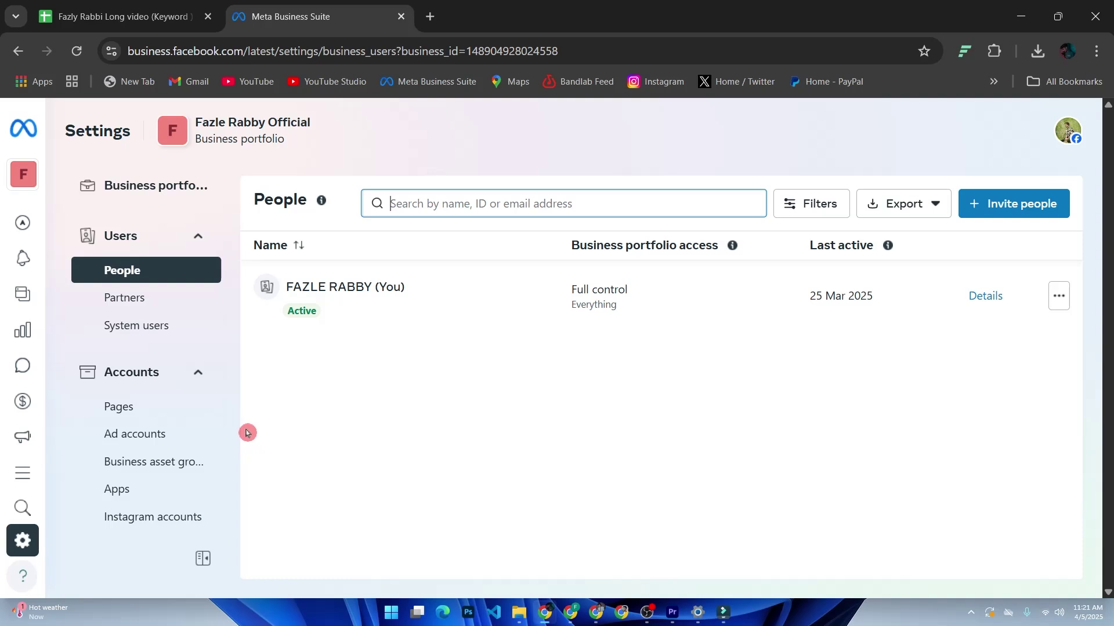
click(172, 376)
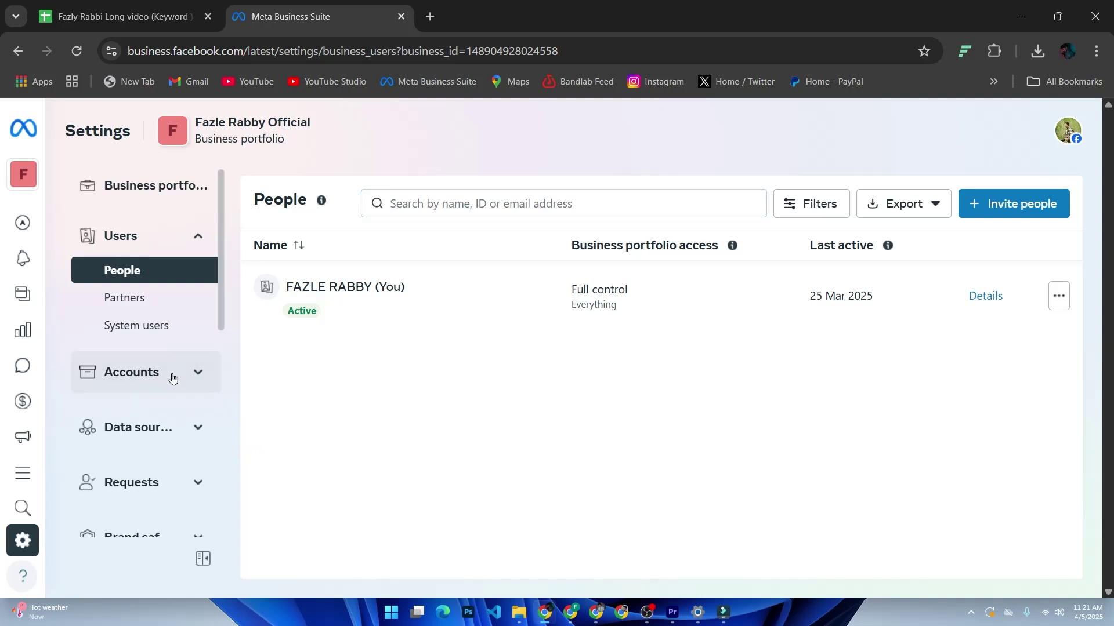
click(159, 246)
scroll(131, 261, down, 5)
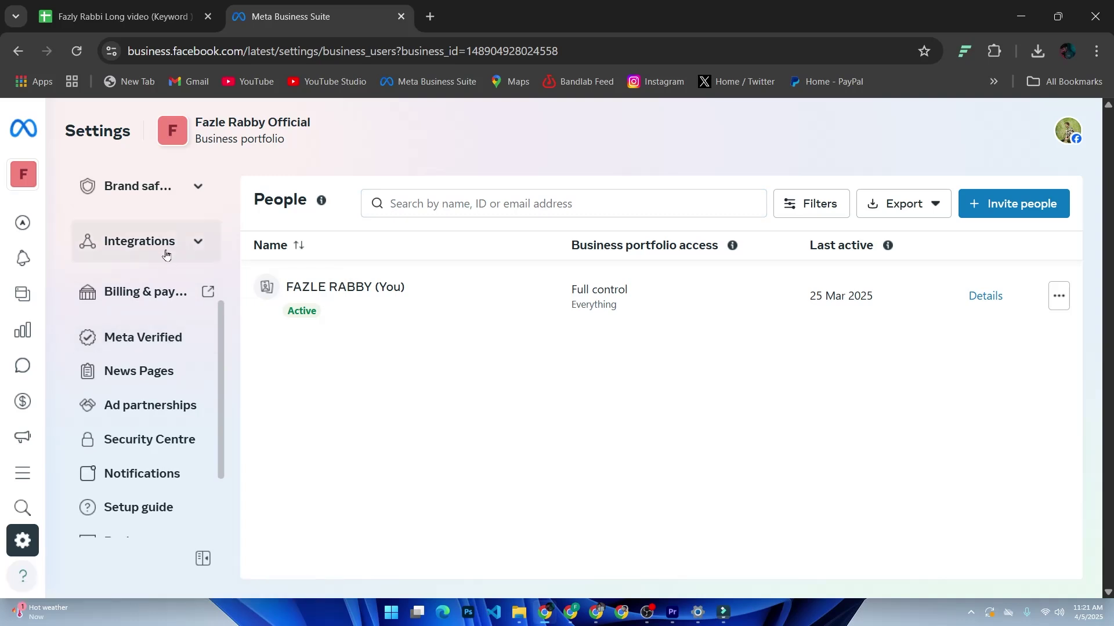
scroll(166, 255, down, 2)
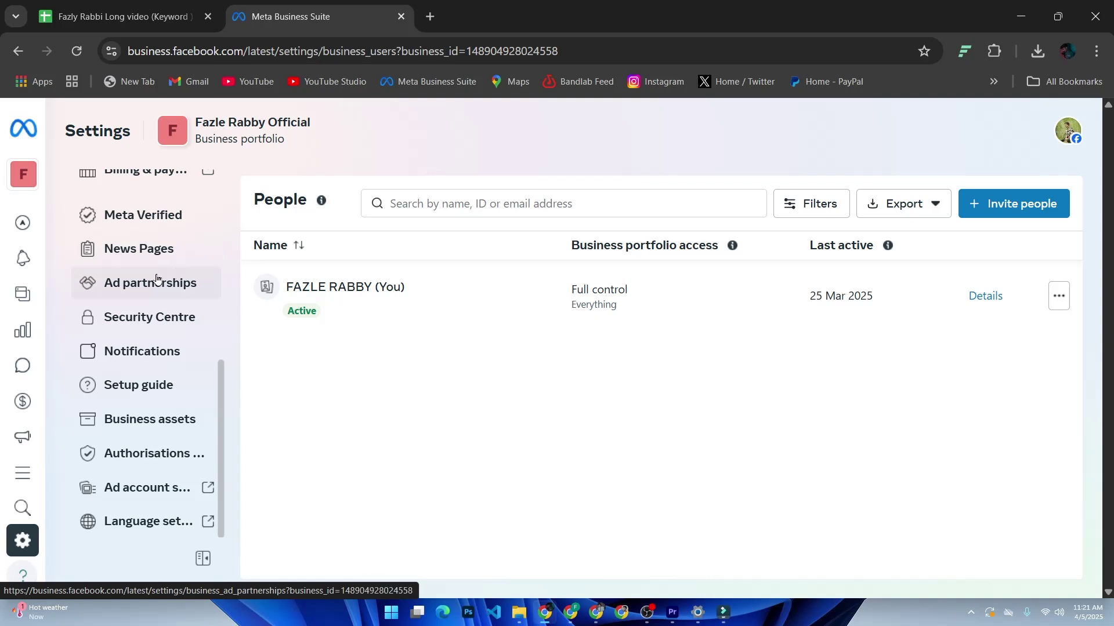
scroll(156, 296, up, 5)
scroll(139, 273, up, 2)
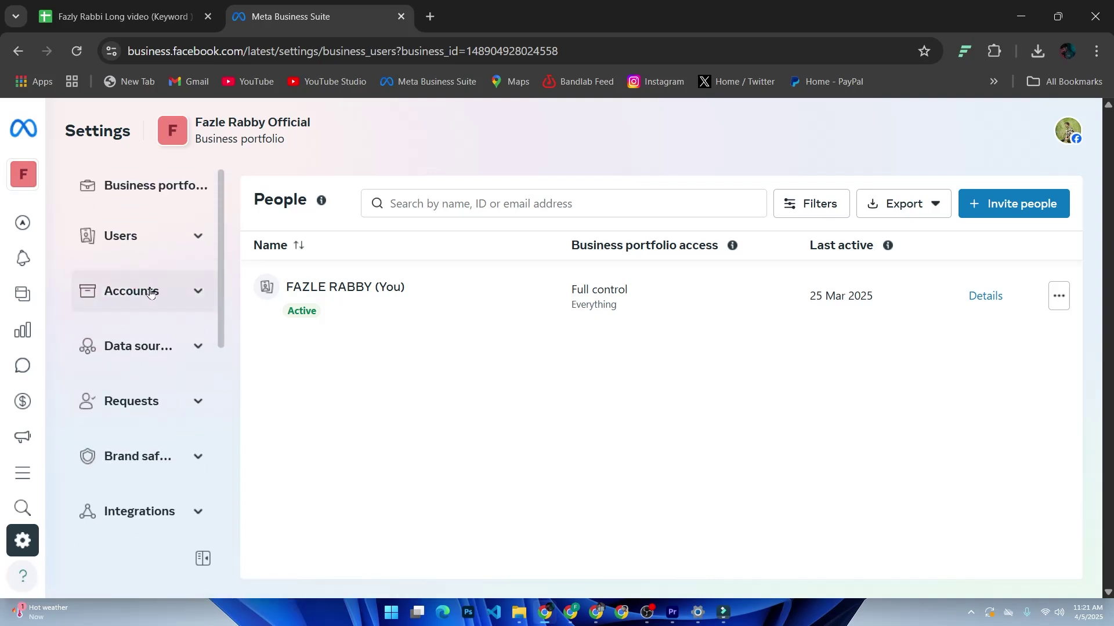
click(186, 292)
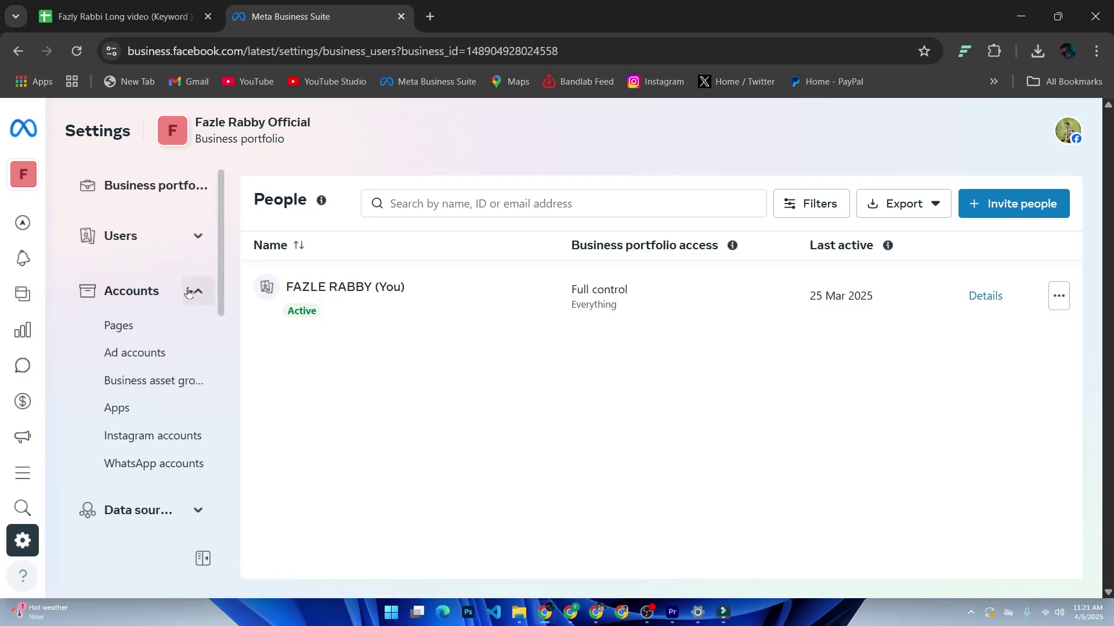
click(154, 356)
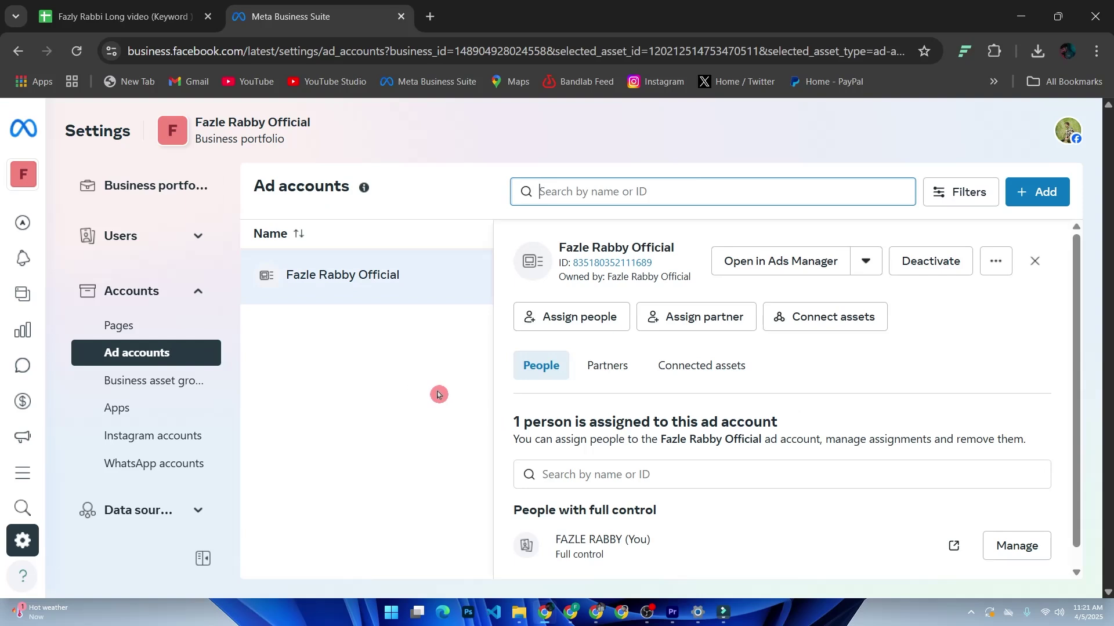
- Check the option to create a new ad account in the business portfolio, and close the dialog without adding one
click(1038, 198)
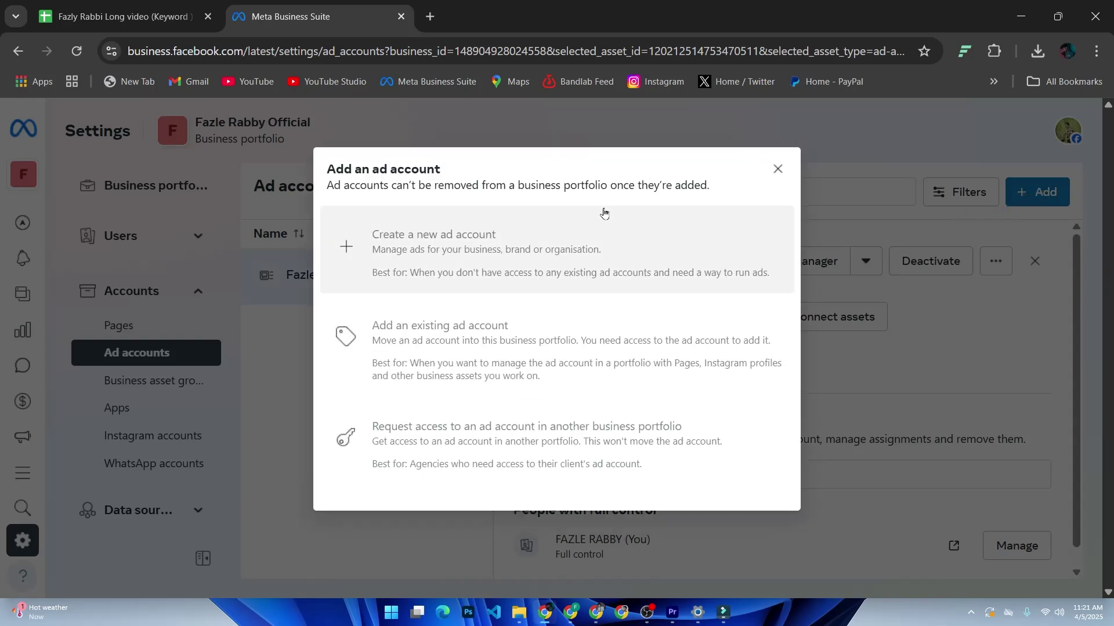
mouse_move(442, 255)
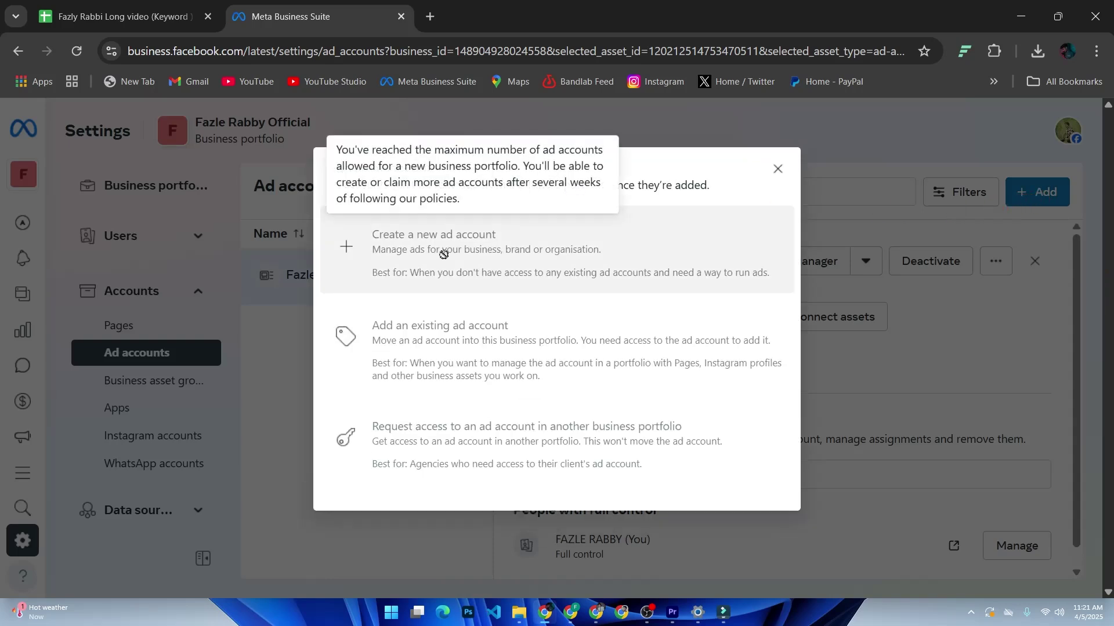
click(591, 207)
mouse_move(364, 235)
click(778, 170)
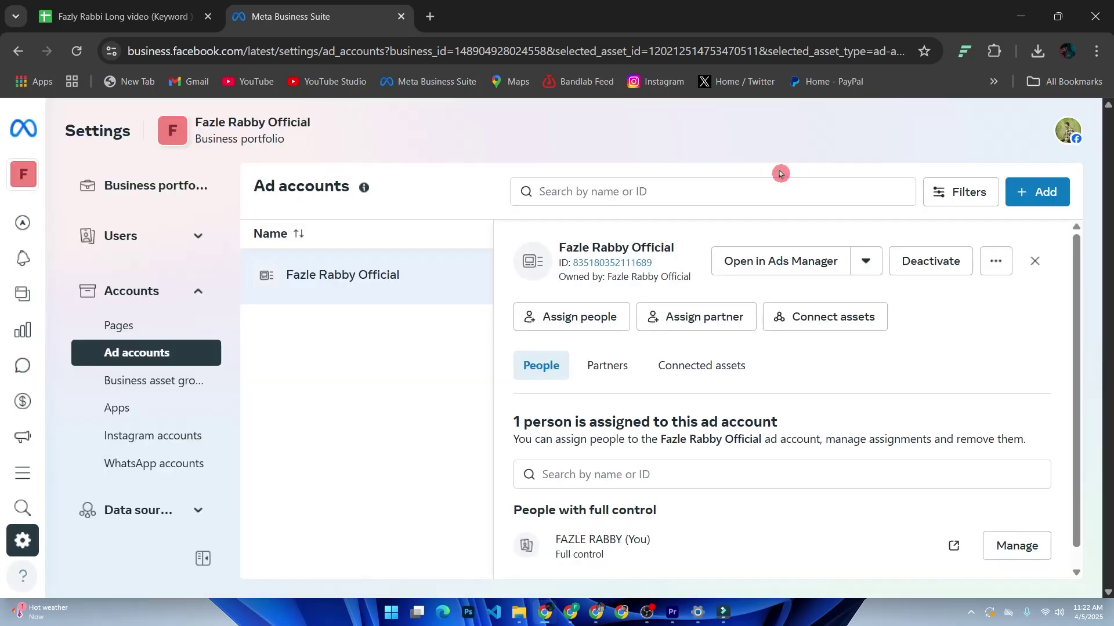
- Reopen the Ad accounts settings and review the three ways of adding an ad account without choosing one
click(32, 174)
click(134, 173)
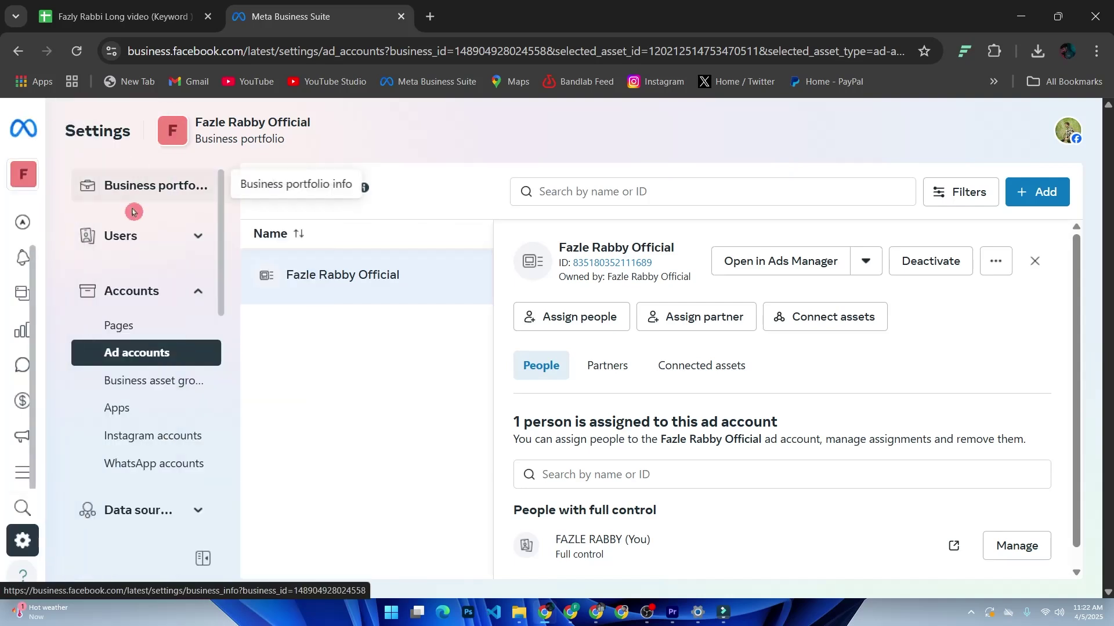
click(39, 173)
click(148, 354)
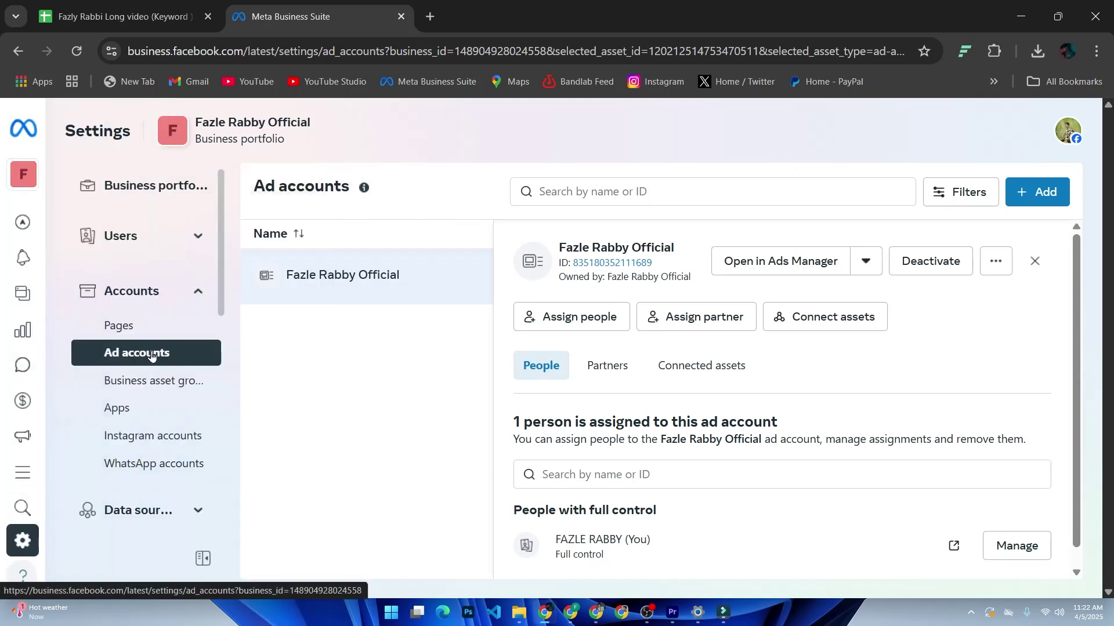
click(90, 382)
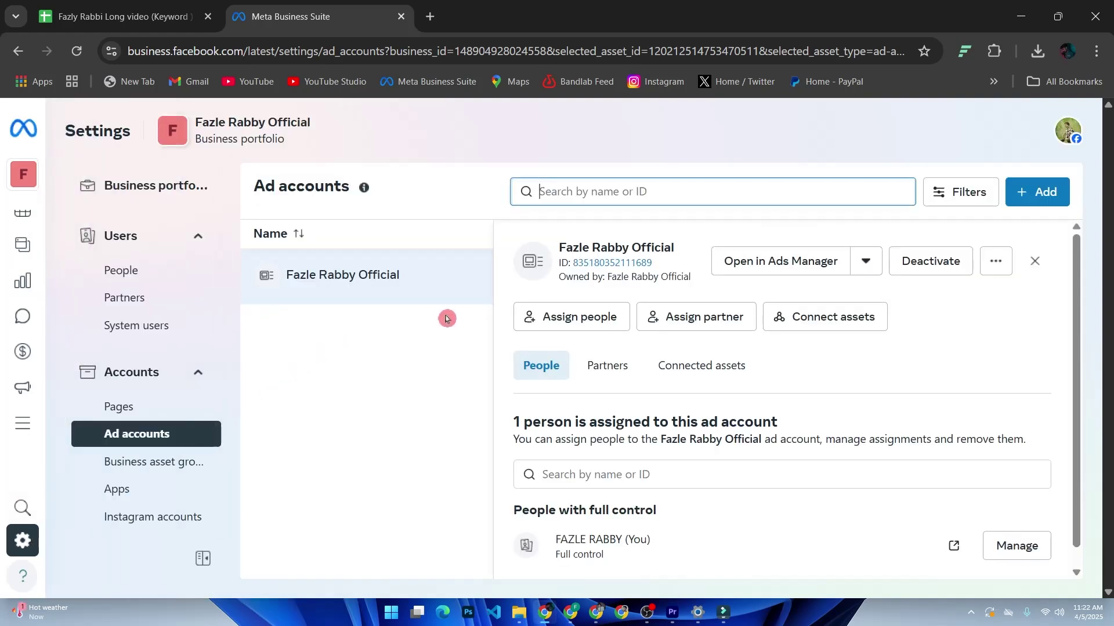
click(1021, 200)
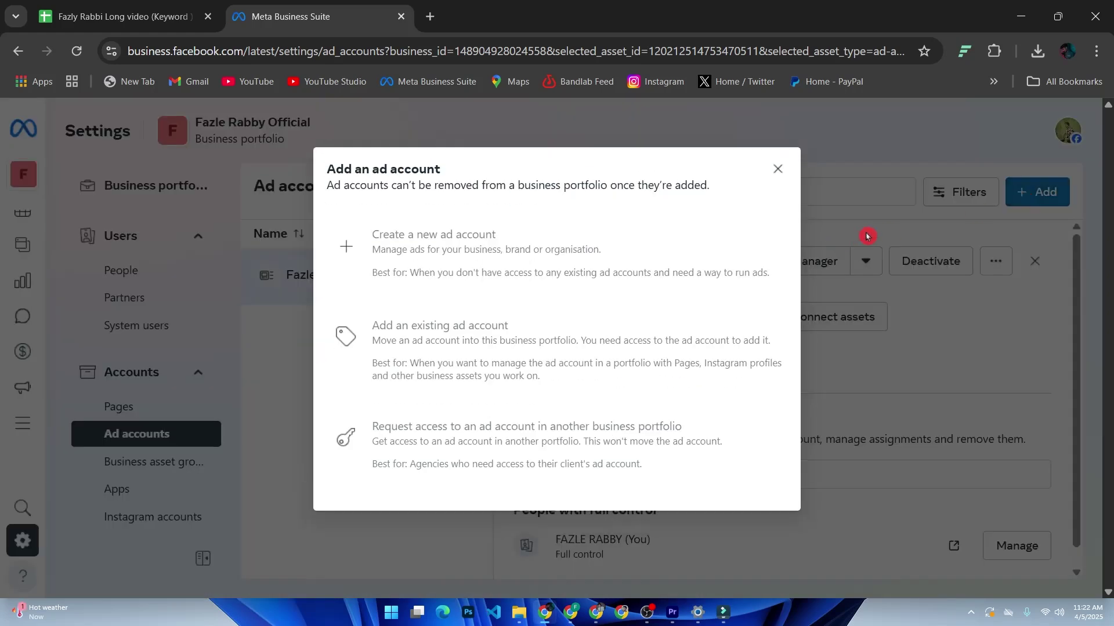
click(778, 169)
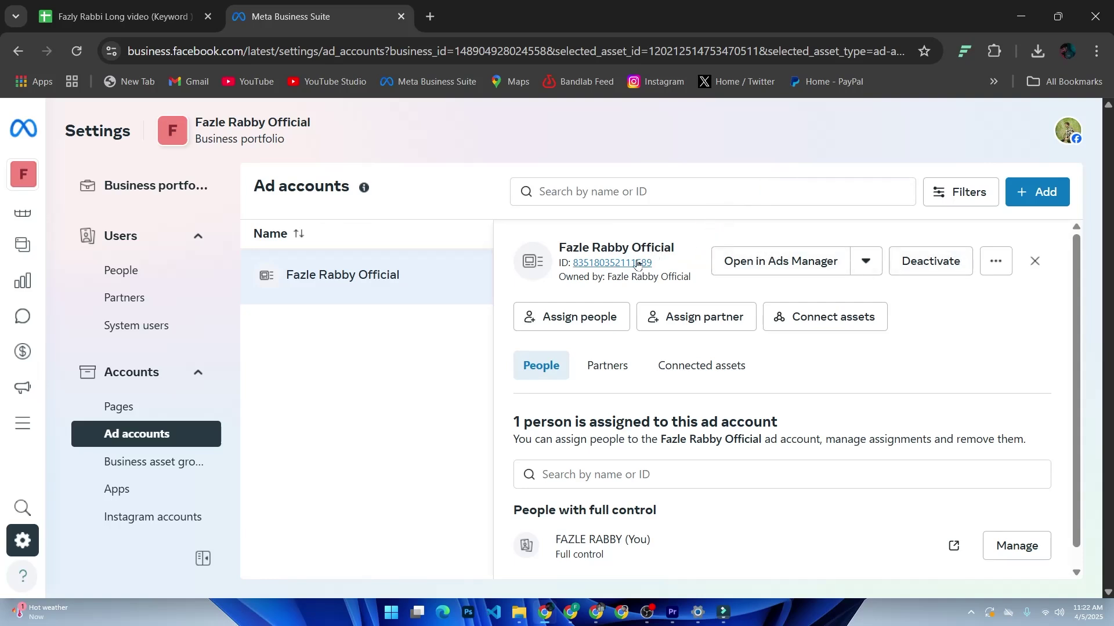
- Examine the existing ad account's assignment details and the remaining categories in the business settings
click(672, 300)
click(468, 308)
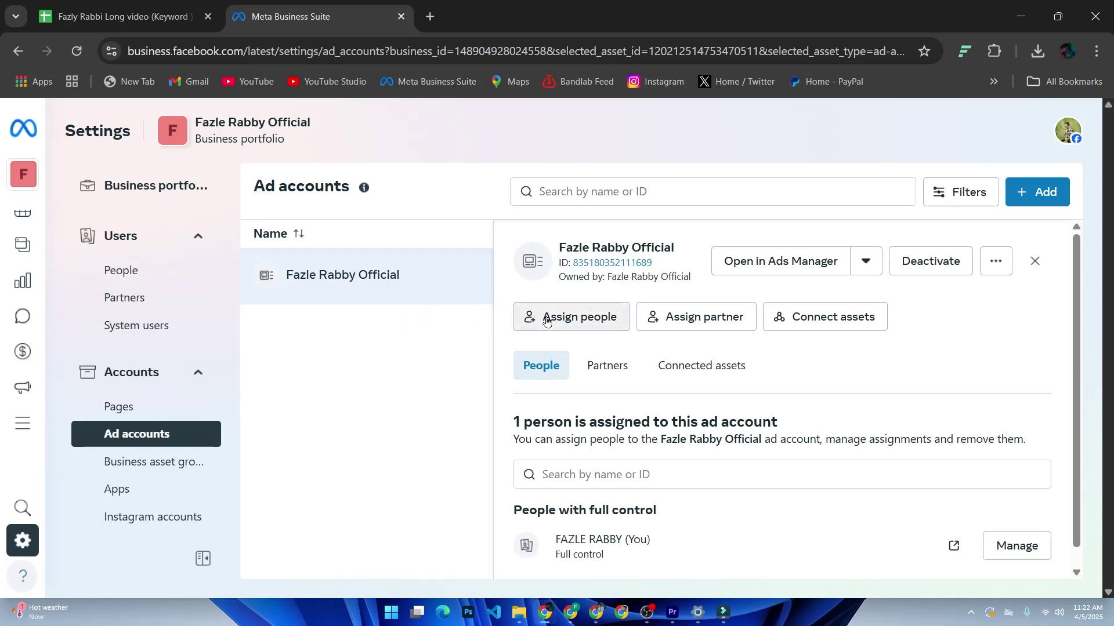
scroll(551, 320, down, 1)
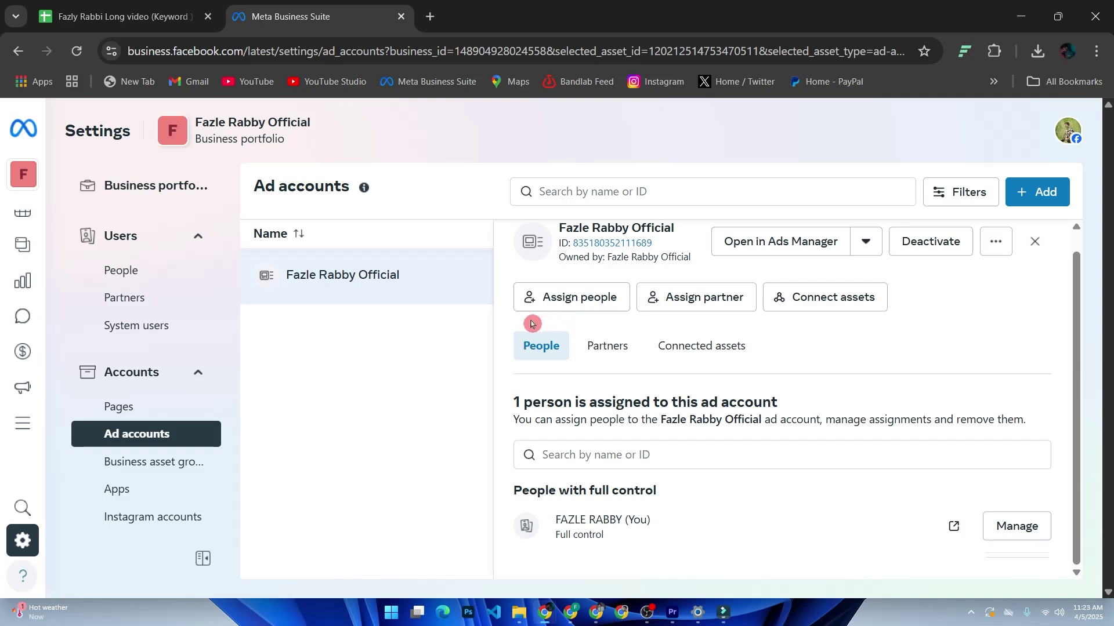
scroll(204, 427, down, 7)
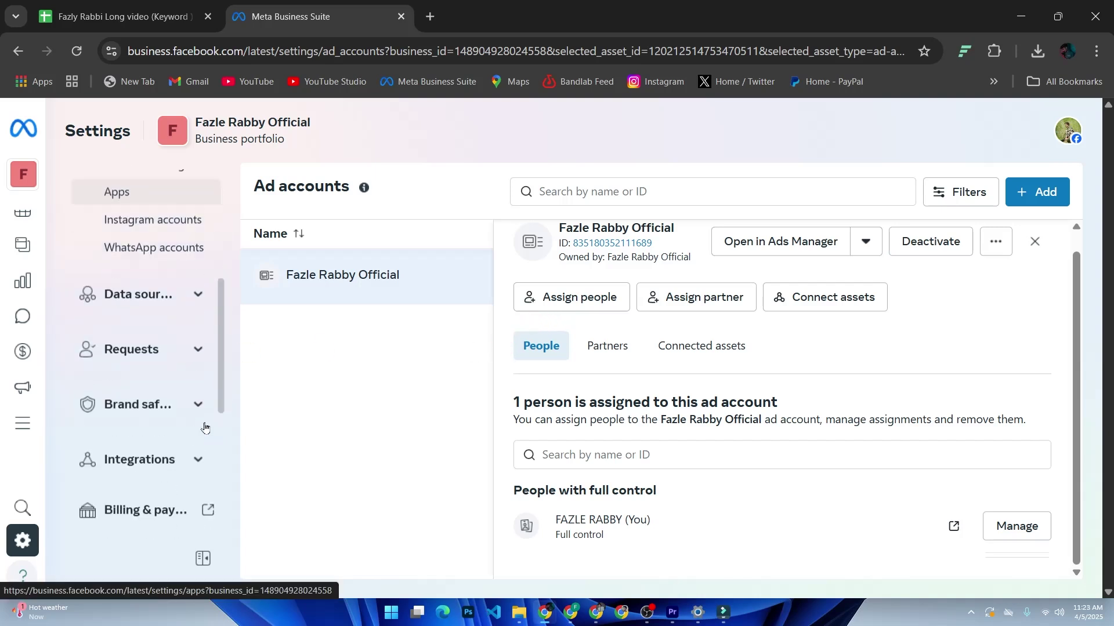
scroll(206, 427, down, 5)
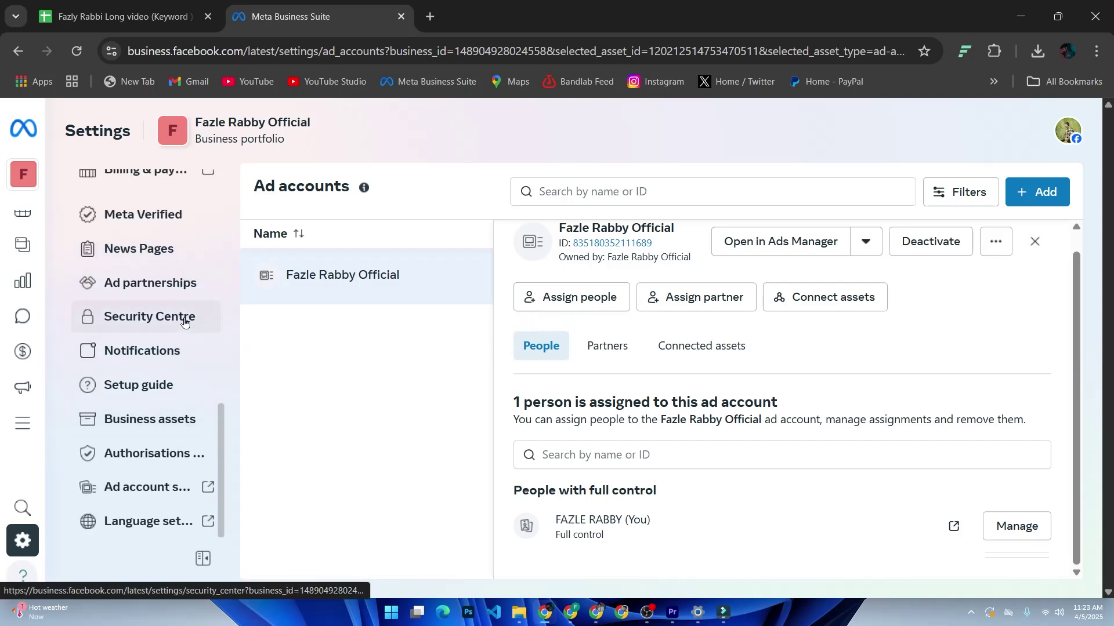
scroll(188, 336, up, 5)
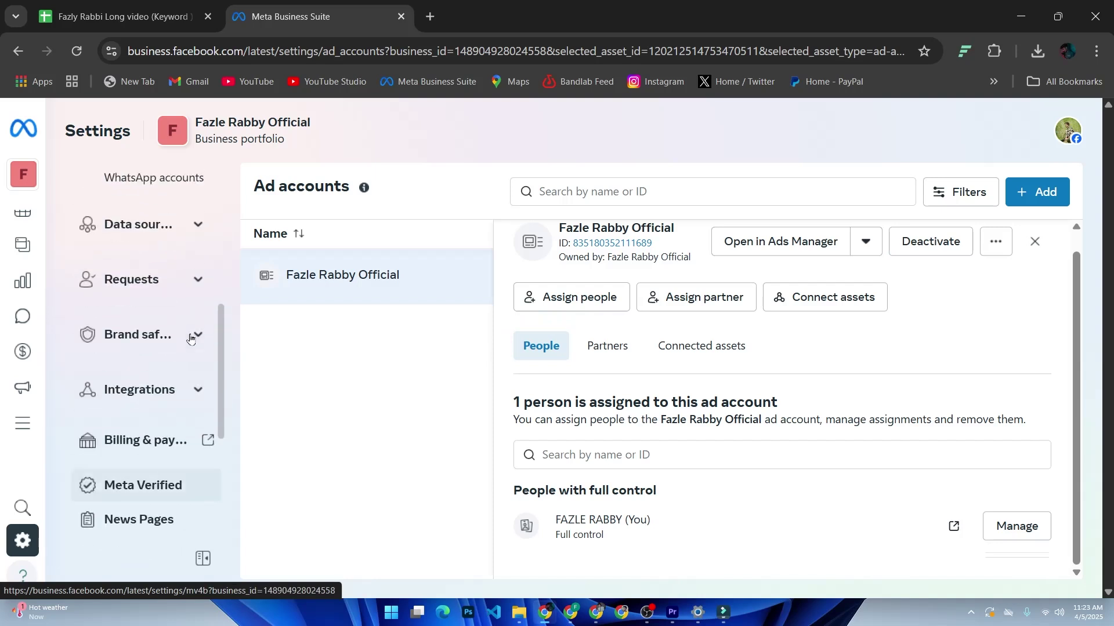
scroll(191, 338, up, 2)
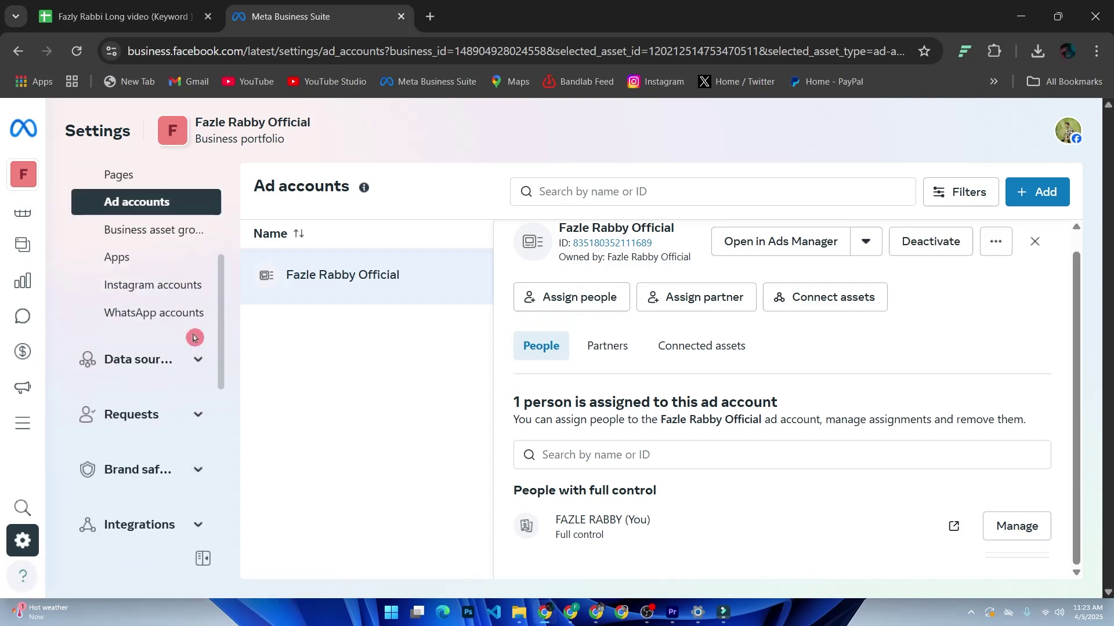